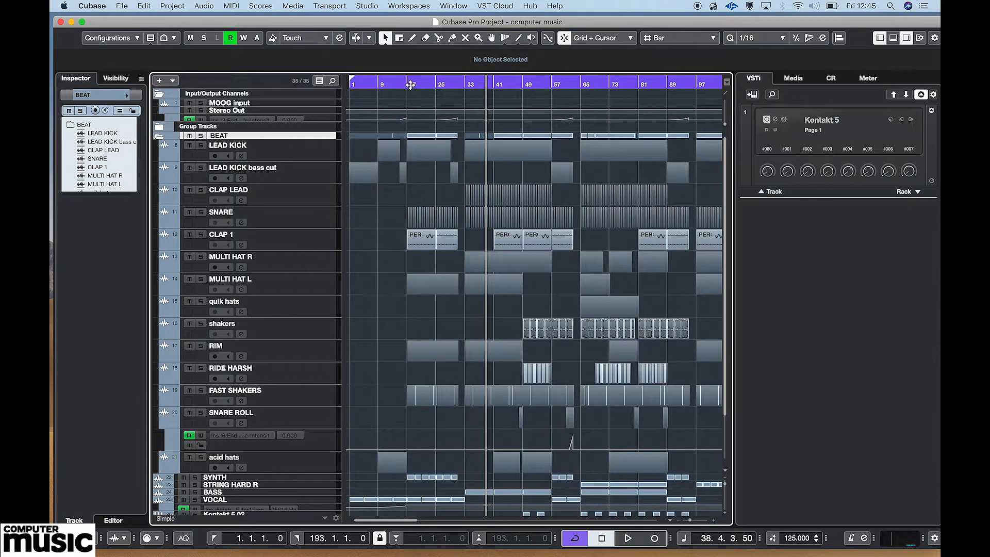
Step: Shorten the cycle range to run from bar 13 to bar 22
{"action": "left_click_drag", "start_coordinate": [690, 518], "coordinate": [688, 519]}
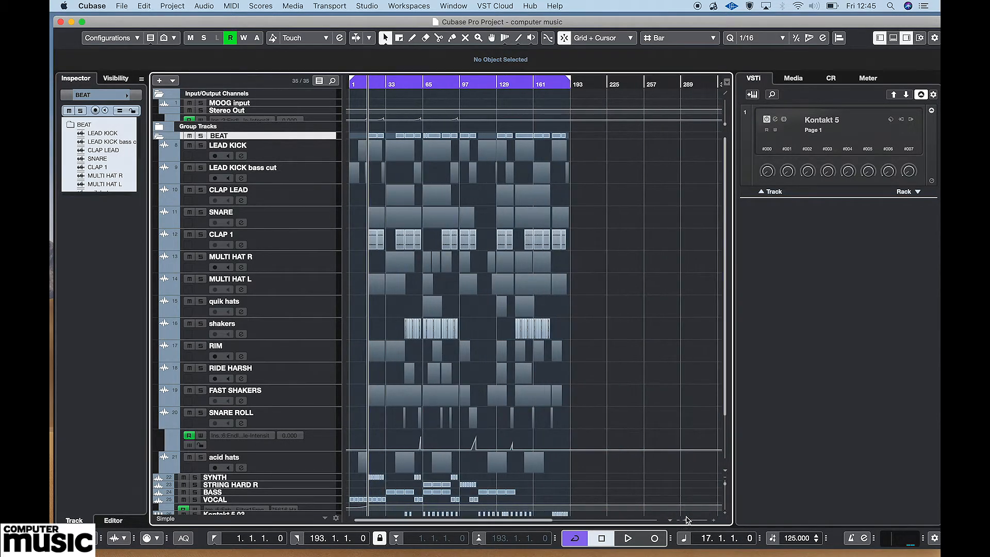
{"action": "left_click_drag", "start_coordinate": [353, 80], "coordinate": [368, 85]}
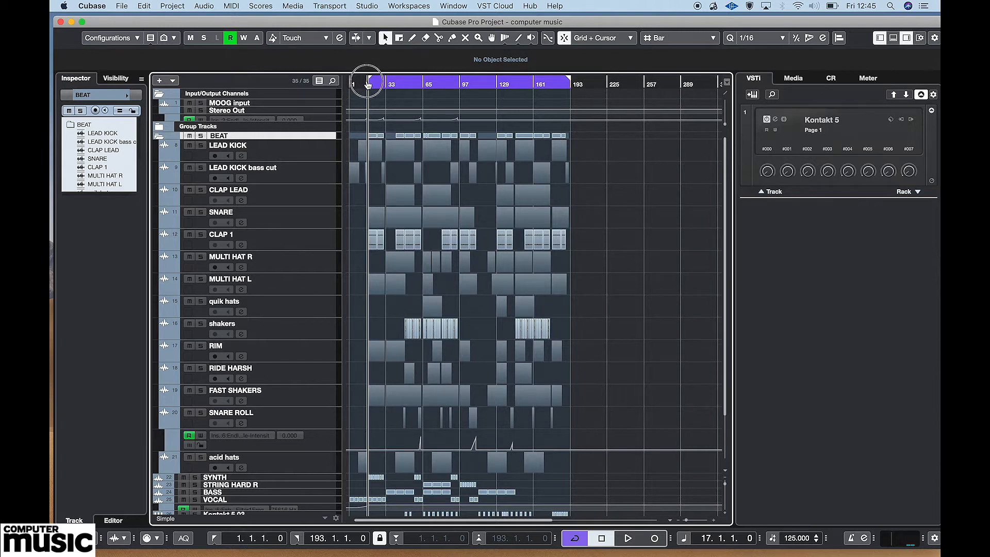
{"action": "left_click_drag", "start_coordinate": [562, 65], "coordinate": [380, 96]}
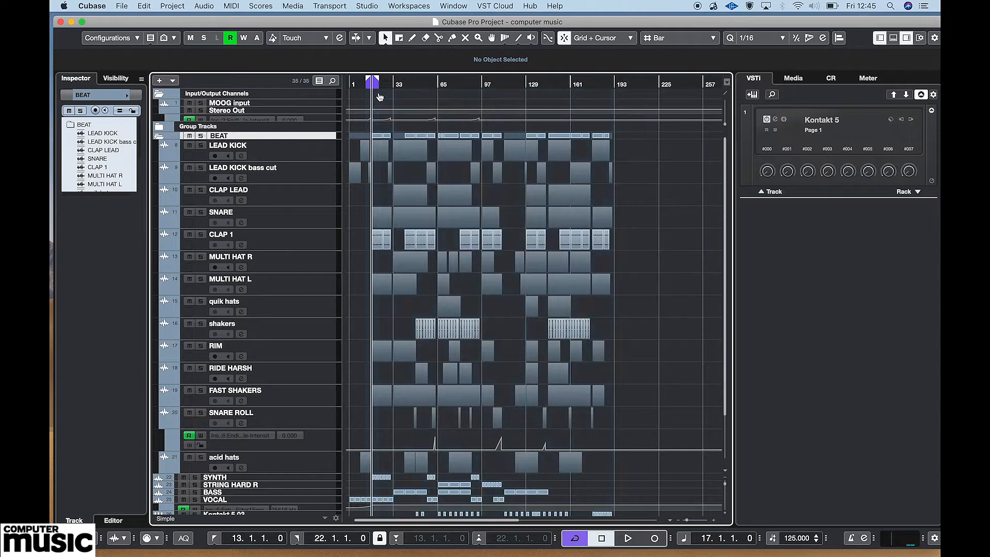
Step: Set the cycle range to bars 73 through 77 and place the playhead at bar 73
{"action": "key", "text": "h"}
{"action": "key", "text": "h"}
{"action": "key", "text": "h"}
{"action": "key", "text": "h"}
{"action": "key", "text": "h"}
{"action": "key", "text": "h"}
{"action": "key", "text": "h"}
{"action": "key", "text": "h"}
{"action": "scroll", "coordinate": [619, 199], "scroll_direction": "right", "scroll_amount": 1}
{"action": "scroll", "coordinate": [619, 199], "scroll_direction": "right", "scroll_amount": 2}
{"action": "left_click_drag", "start_coordinate": [414, 79], "coordinate": [663, 113]}
{"action": "scroll", "coordinate": [563, 209], "scroll_direction": "left", "scroll_amount": 7}
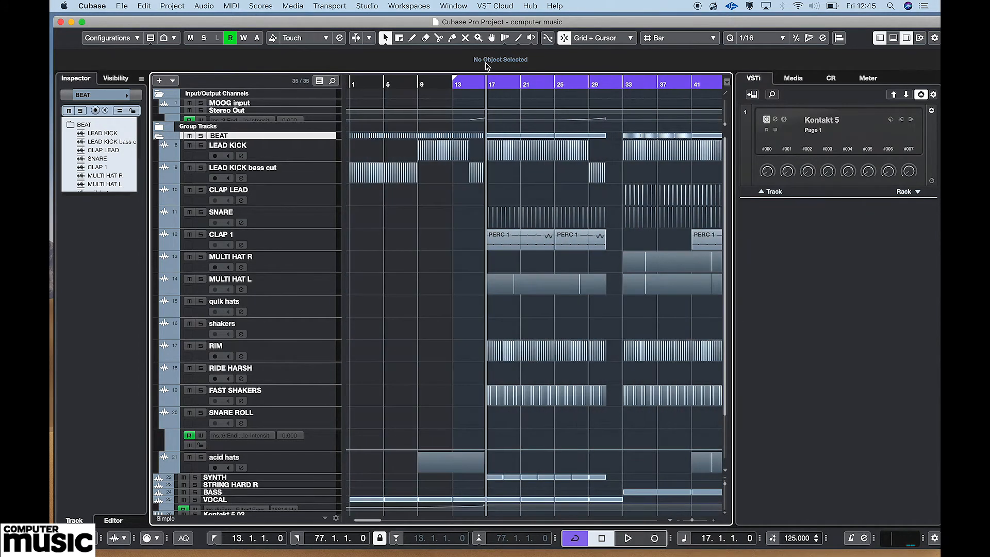
{"action": "left_click_drag", "start_coordinate": [454, 79], "coordinate": [421, 156]}
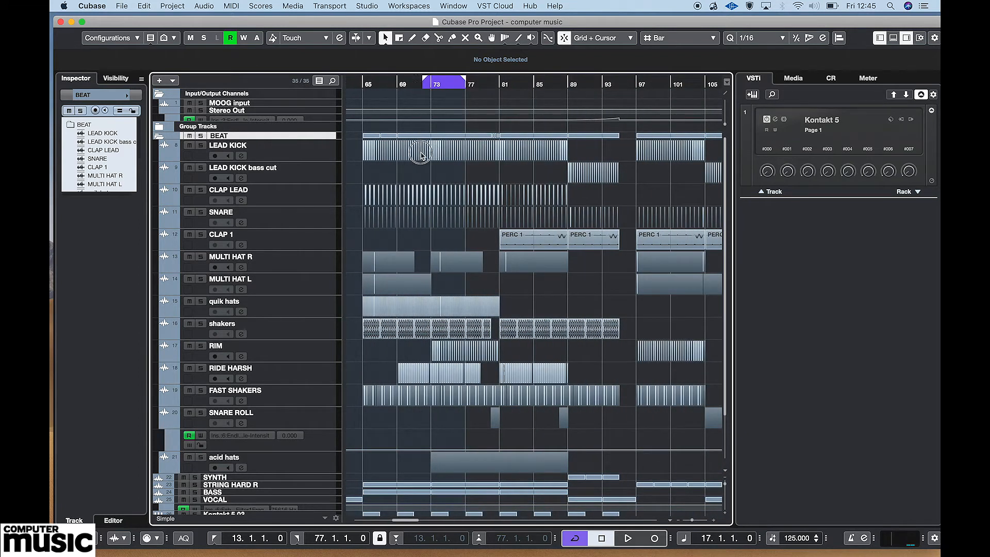
{"action": "left_click", "coordinate": [431, 87]}
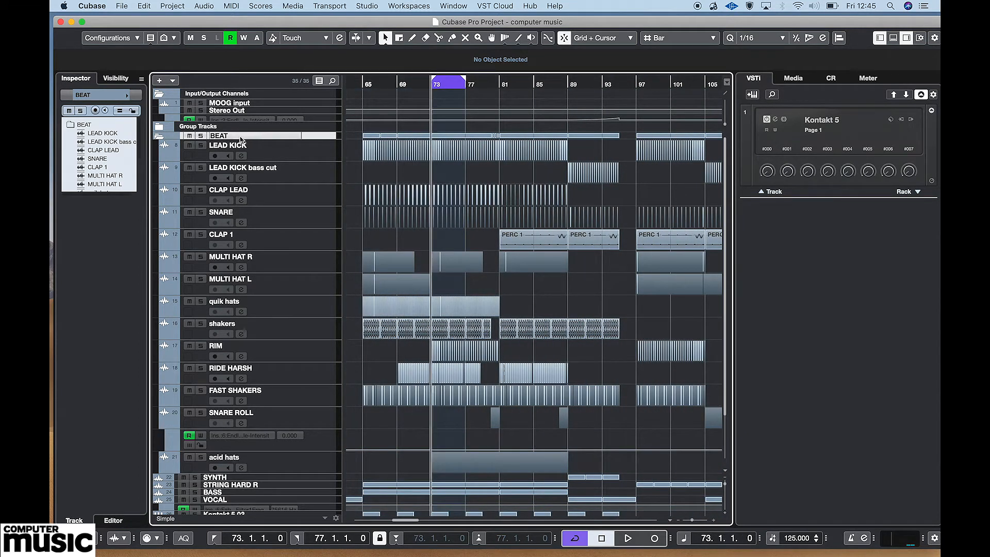
Step: Solo the LEAD KICK track and play the looped section
{"action": "left_click", "coordinate": [333, 161]}
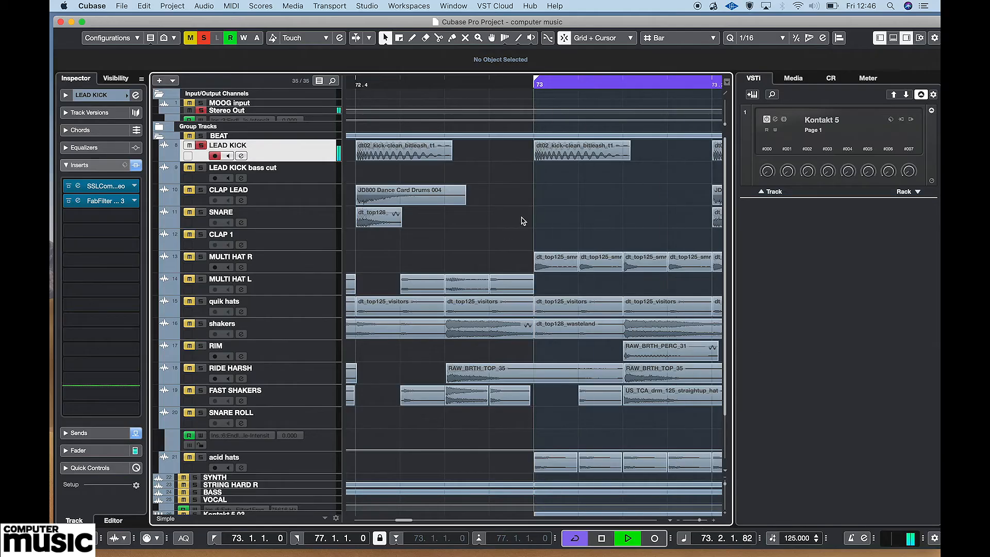
{"action": "key", "text": "space"}
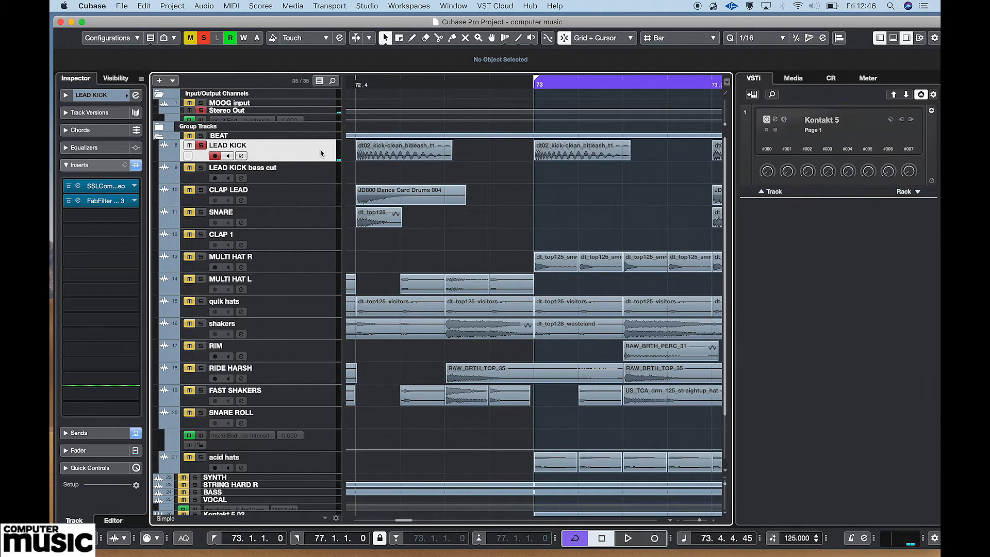
Step: Audition the LEAD KICK with its SSLComp compressor active and bypassed, and view its FabFilter Pro-Q 3 curve
{"action": "left_click", "coordinate": [78, 187]}
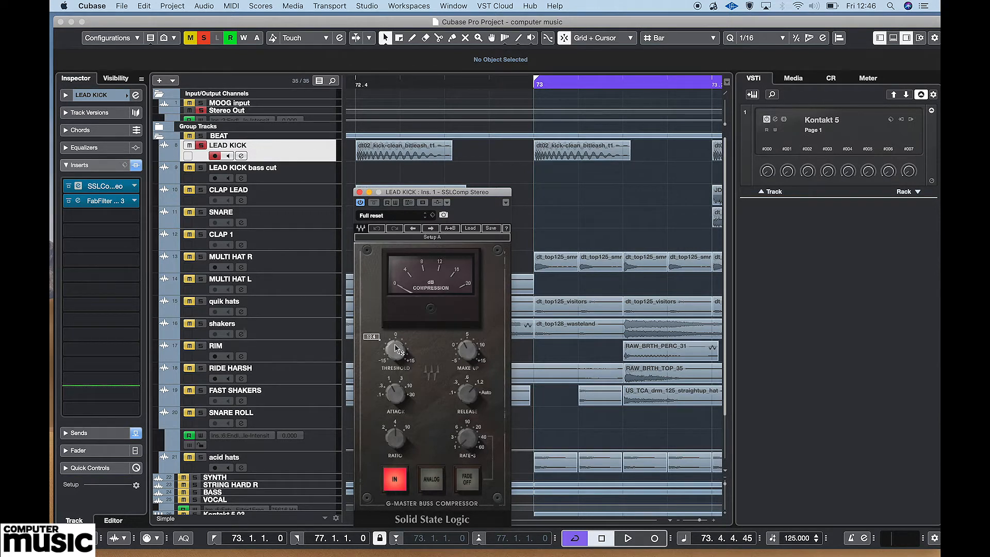
{"action": "key", "text": "space"}
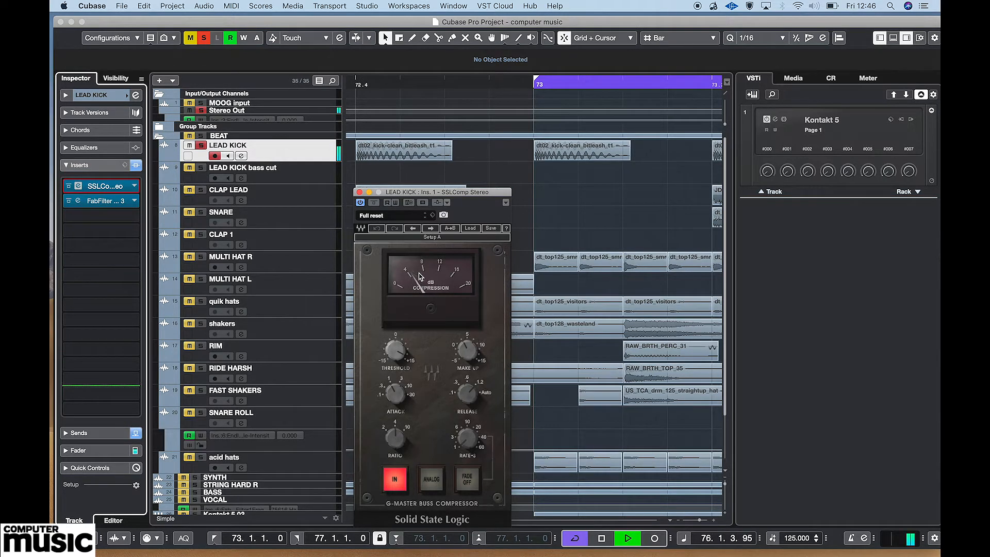
{"action": "left_click", "coordinate": [374, 202]}
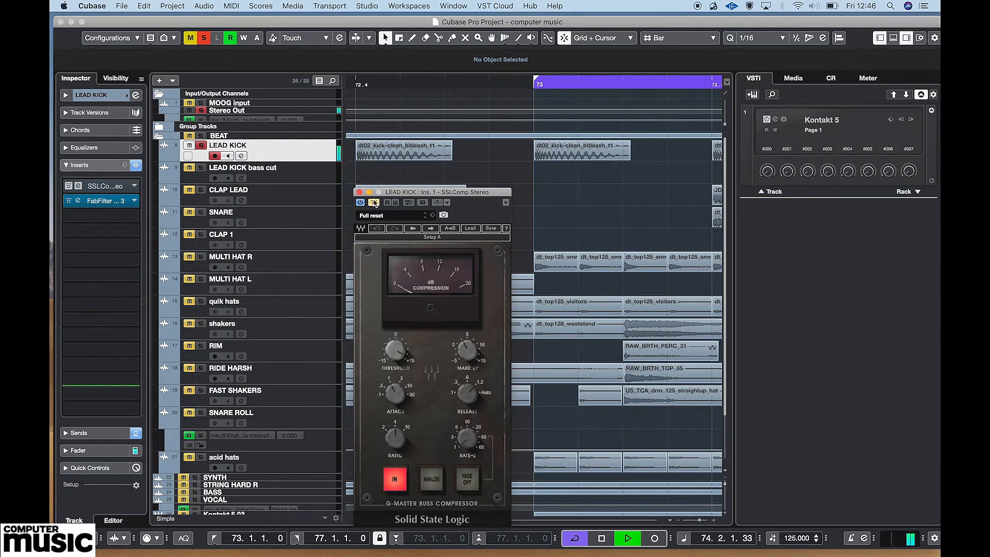
{"action": "key", "text": "space"}
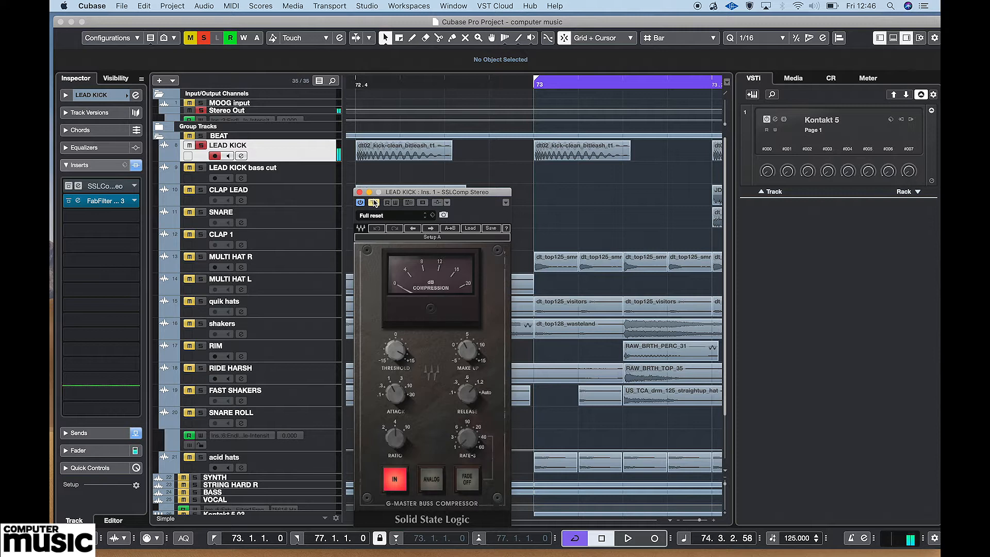
{"action": "left_click", "coordinate": [374, 202]}
{"action": "key", "text": "space"}
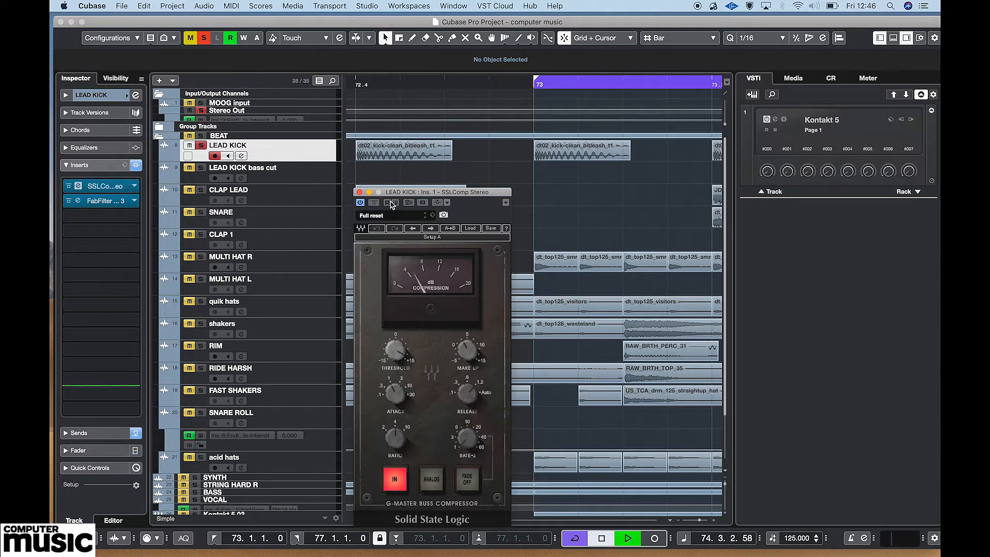
{"action": "key", "text": "space"}
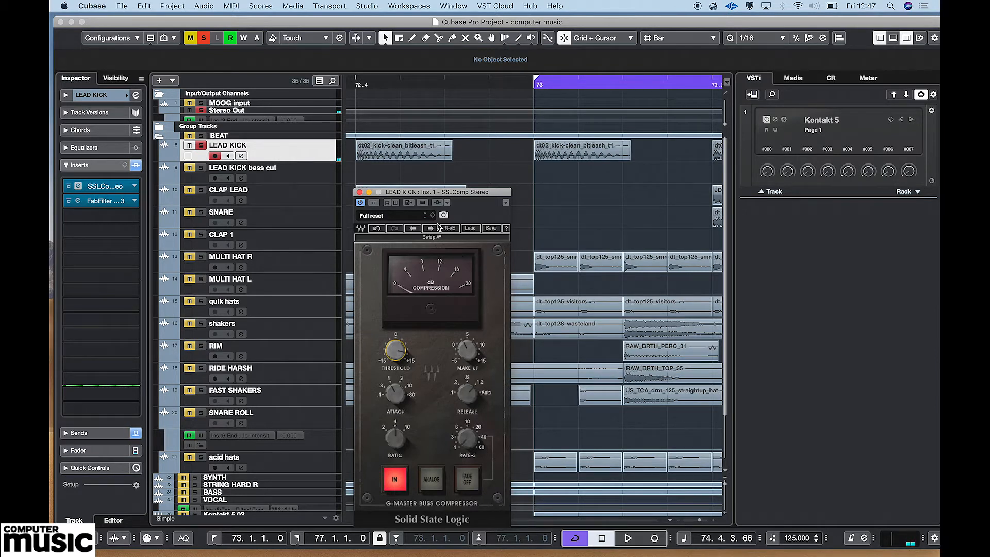
{"action": "left_click", "coordinate": [359, 192]}
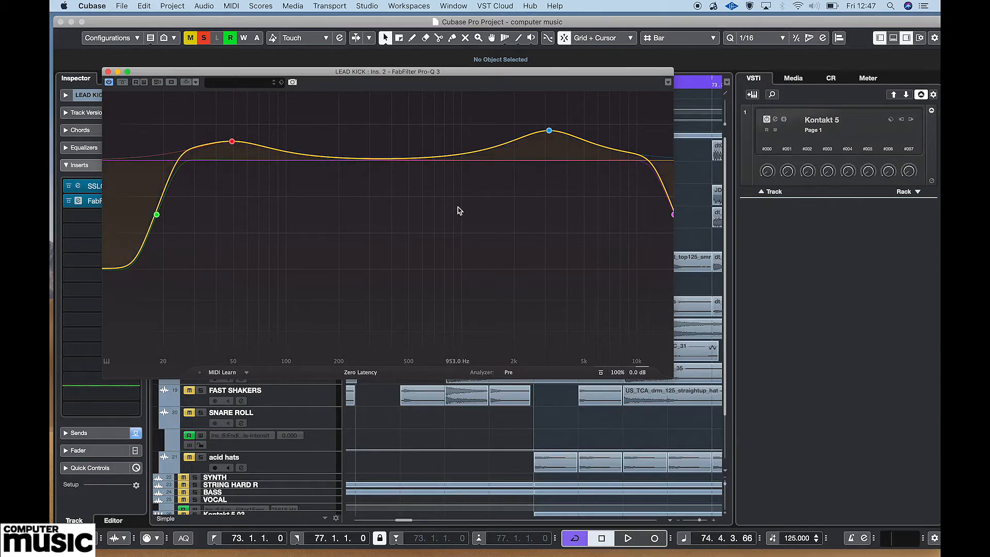
{"action": "left_click", "coordinate": [108, 72]}
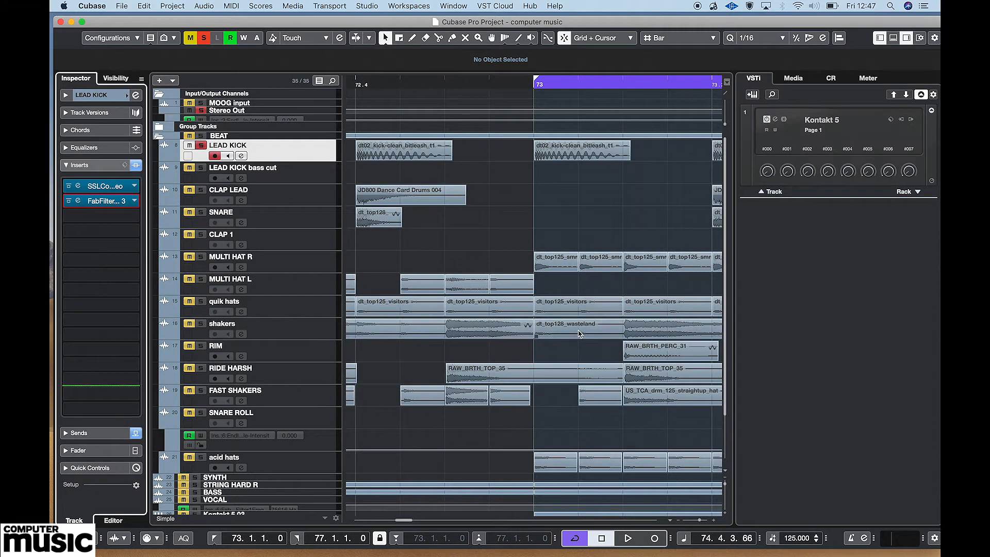
Step: Solo the CLAP LEAD track, play its looped section and open the SSLComp compressor from its inserts
{"action": "left_click", "coordinate": [189, 190]}
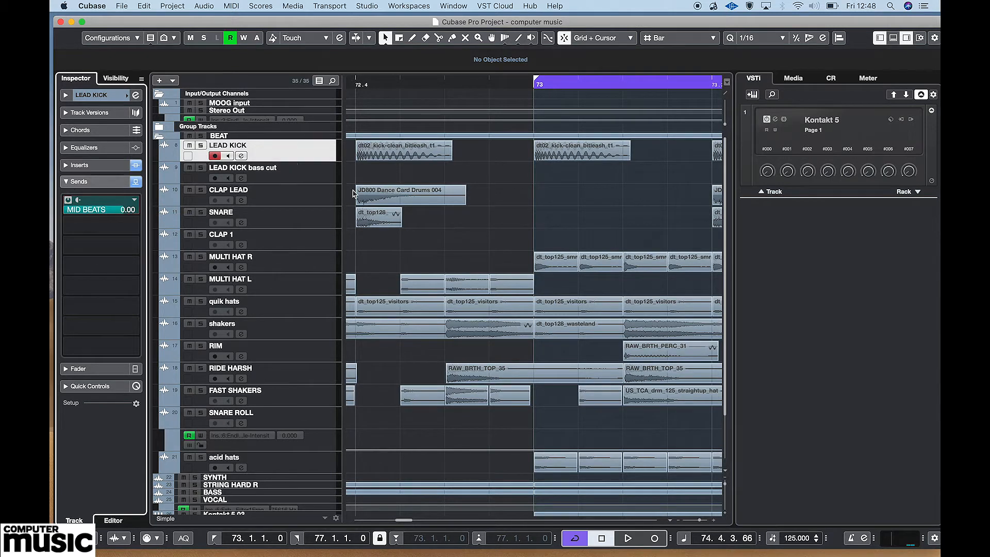
{"action": "left_click", "coordinate": [224, 193]}
{"action": "left_click", "coordinate": [200, 190]}
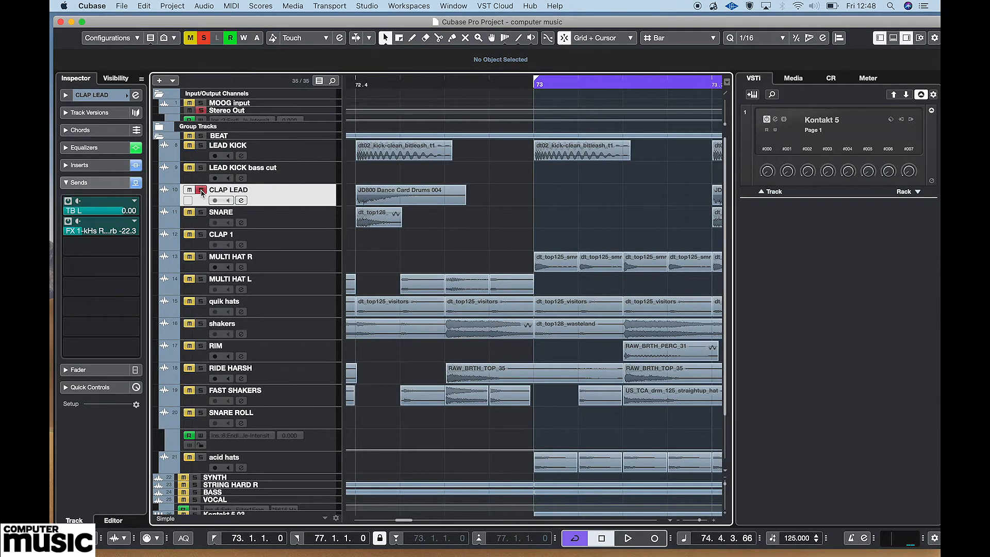
{"action": "left_click", "coordinate": [82, 166]}
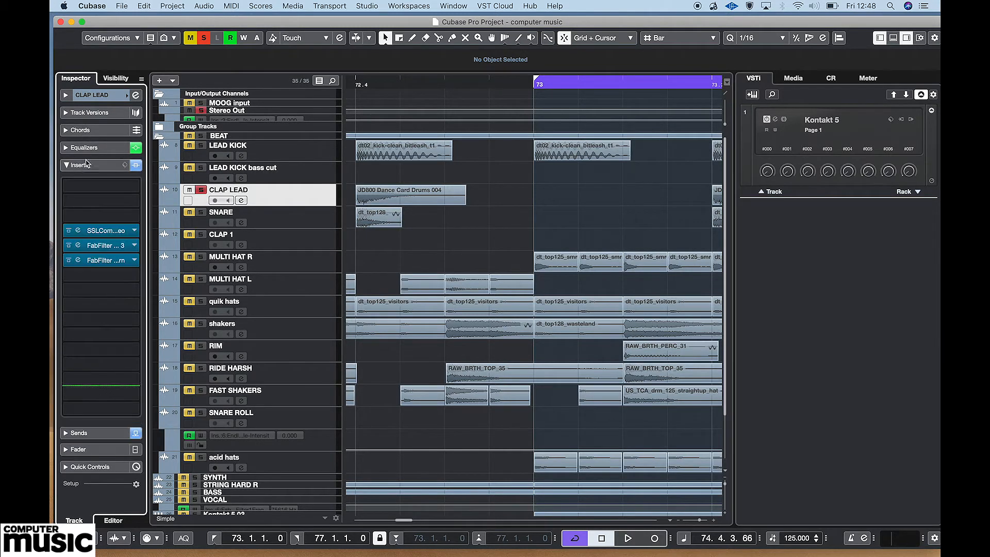
{"action": "scroll", "coordinate": [472, 280], "scroll_direction": "right", "scroll_amount": 5}
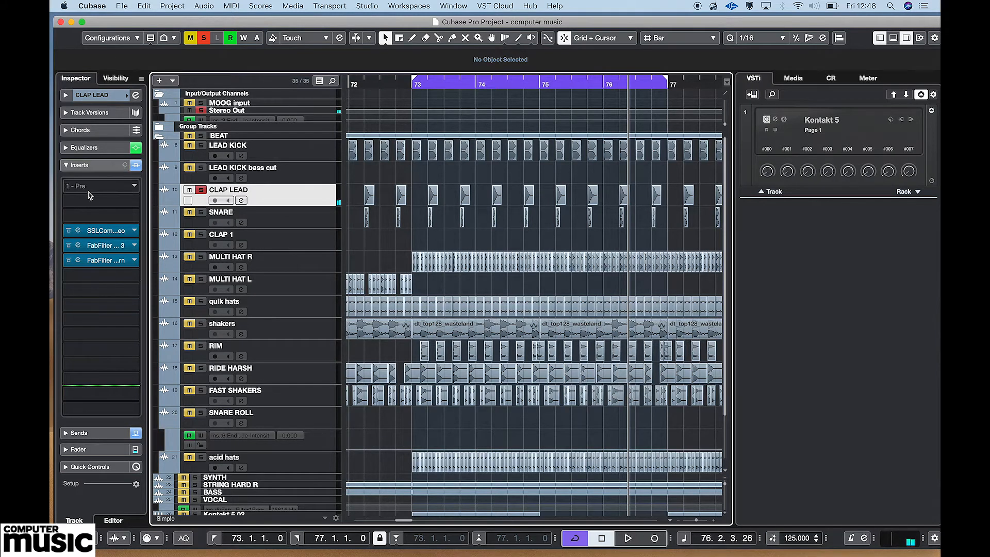
{"action": "left_click", "coordinate": [79, 234]}
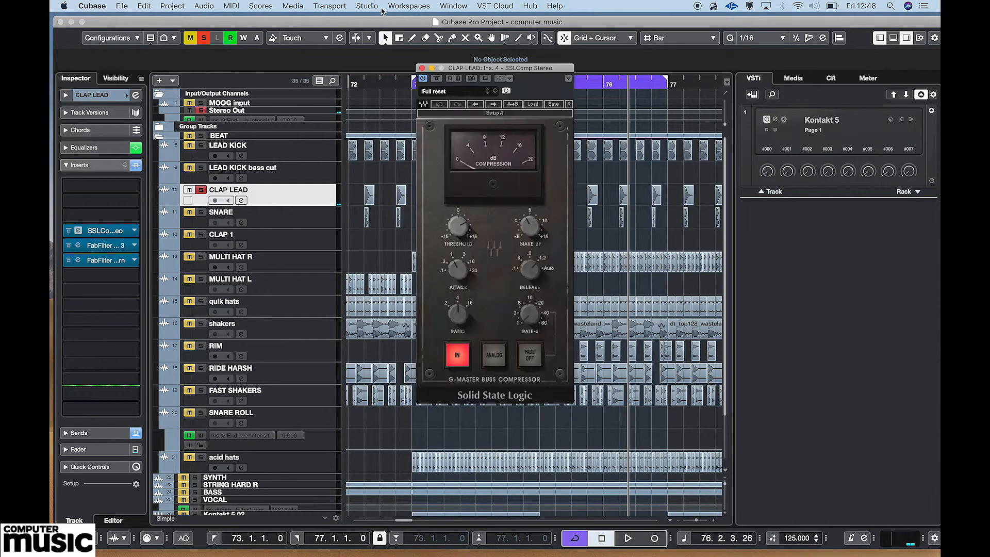
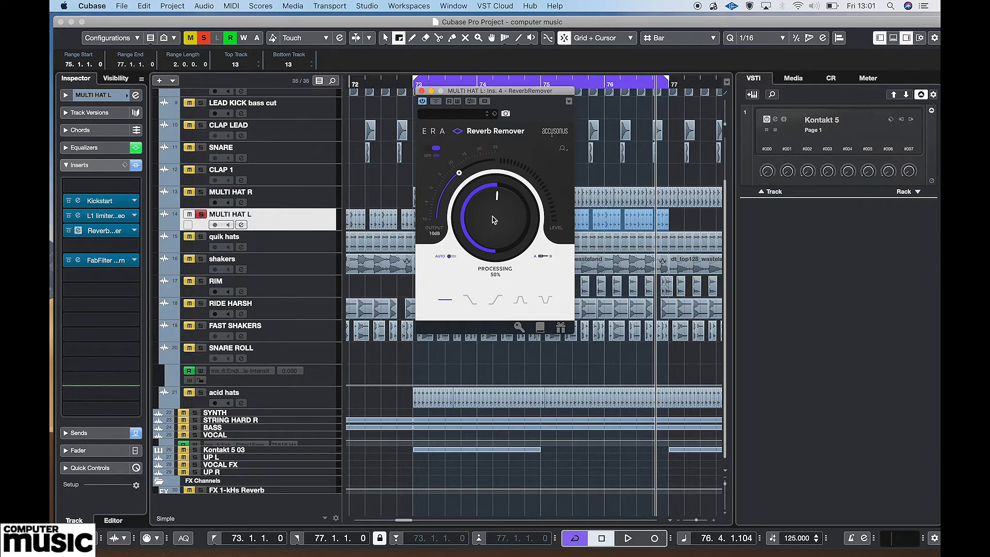
Step: Compare the MULTI HAT L loop with Reverb Remover processing at 100%, 0% and 50%, and close the plugin
{"action": "left_click_drag", "start_coordinate": [479, 250], "coordinate": [556, 251]}
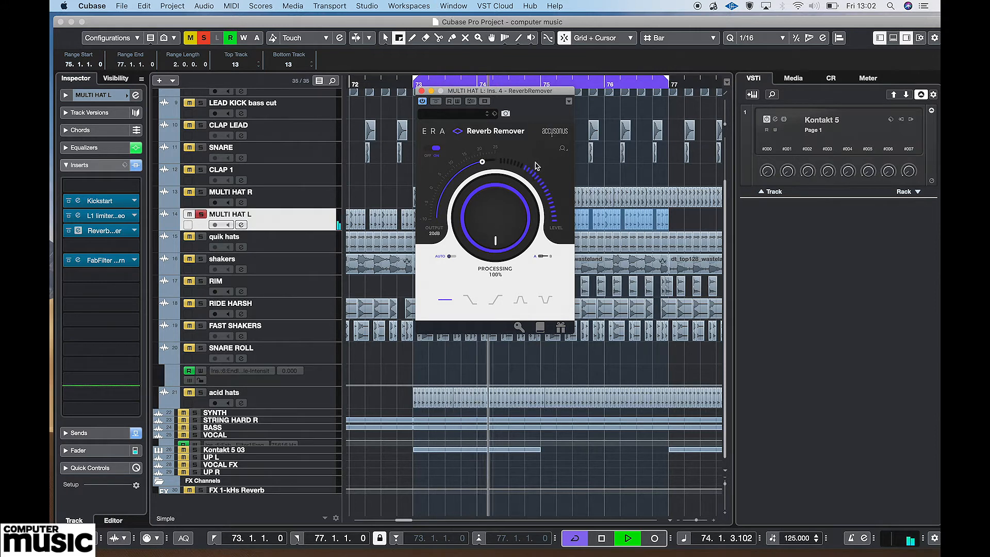
{"action": "key", "text": "space"}
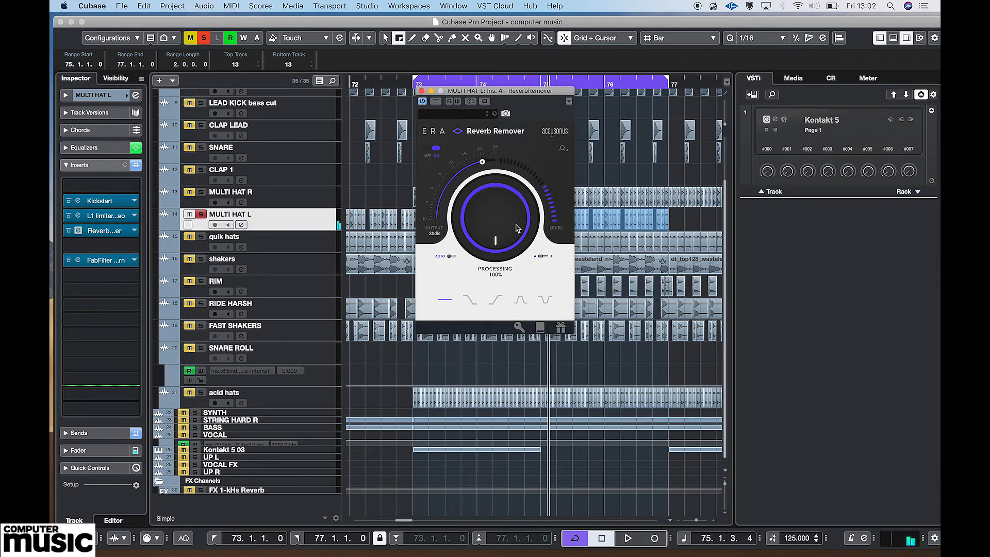
{"action": "double_click", "coordinate": [503, 215]}
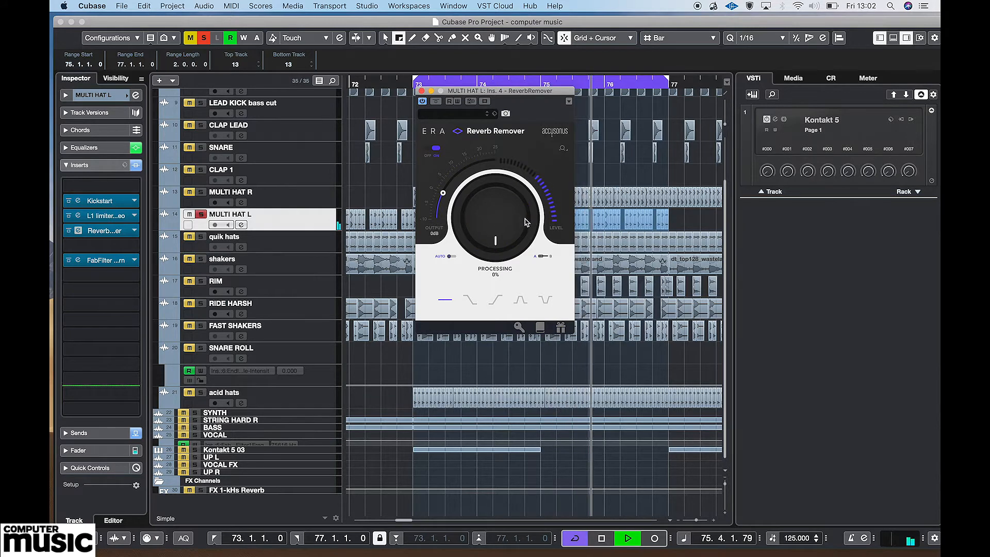
{"action": "key", "text": "space"}
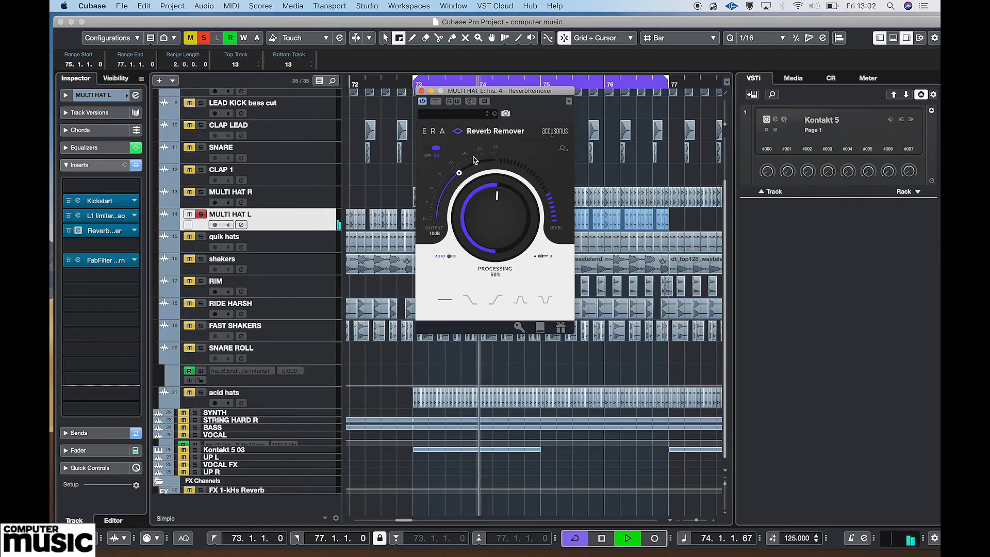
{"action": "key", "text": "space"}
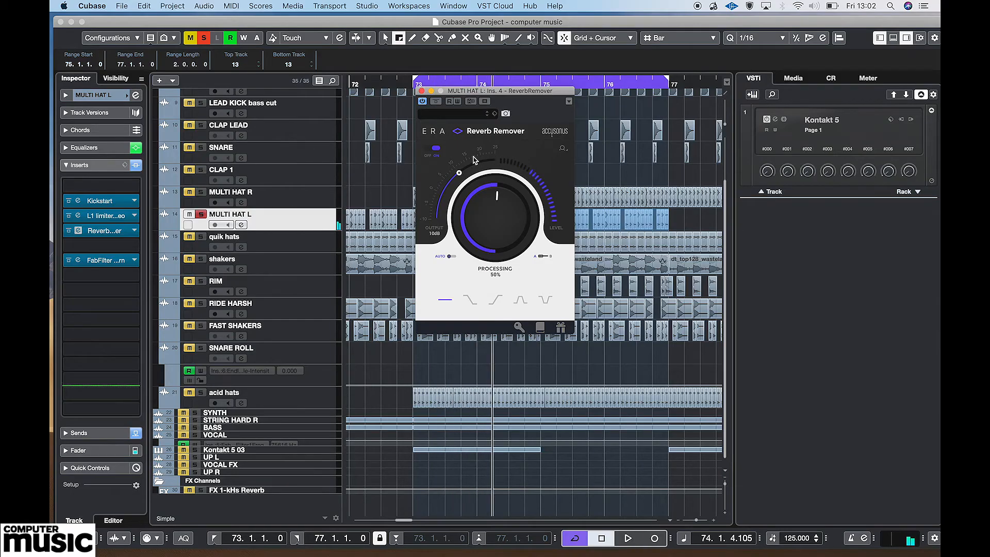
{"action": "left_click", "coordinate": [422, 91]}
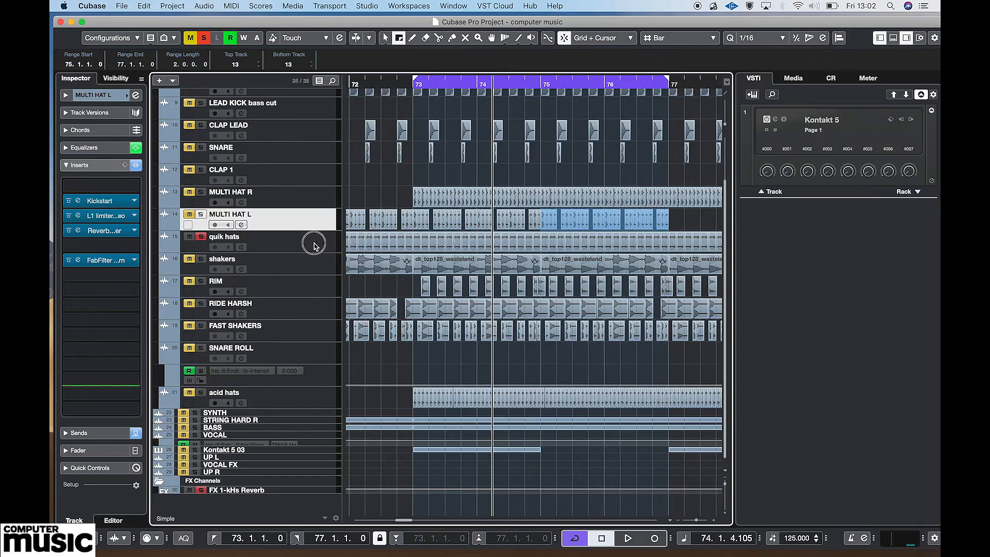
Step: Reroute the first send of the quik hats track from TB L to the TB R group and audition the loop
{"action": "left_click", "coordinate": [313, 245]}
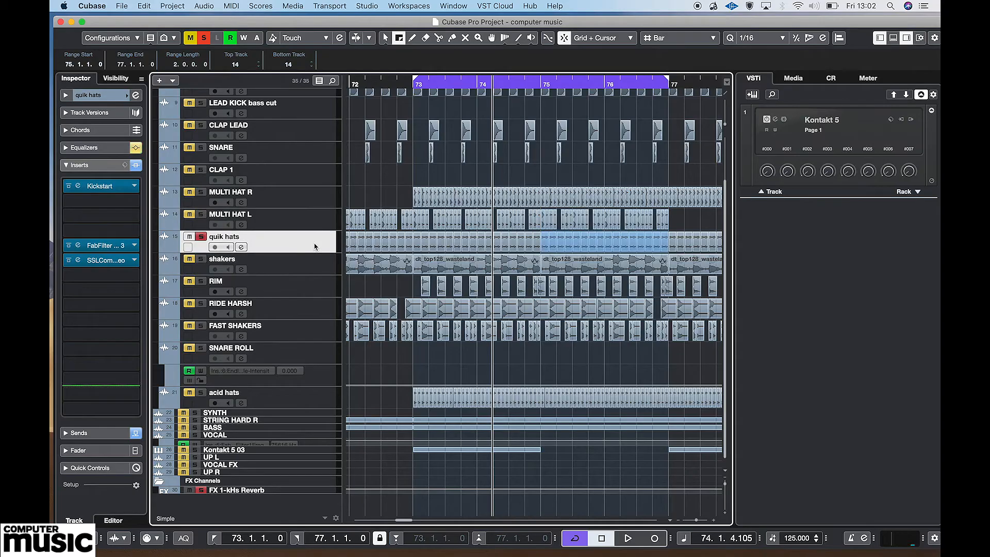
{"action": "left_click", "coordinate": [111, 96]}
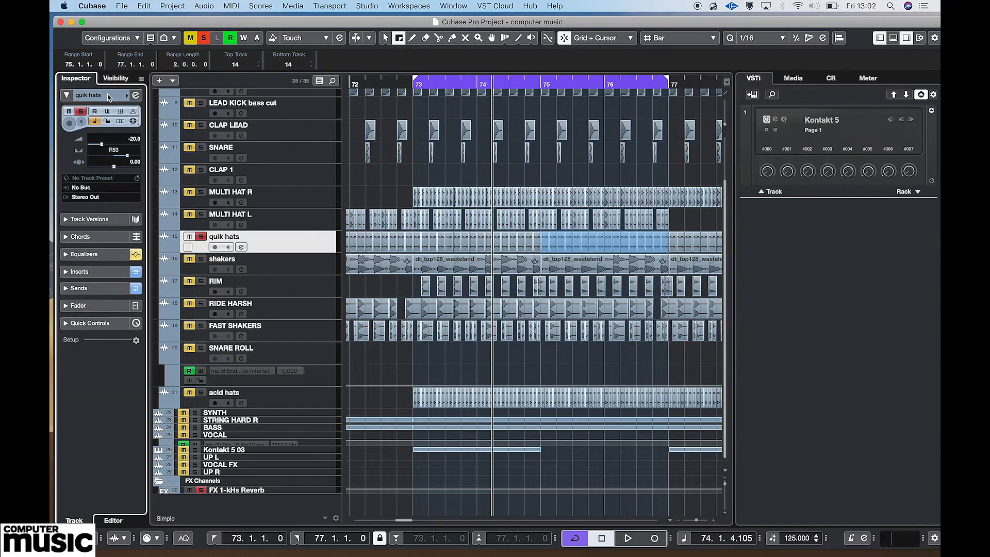
{"action": "left_click", "coordinate": [103, 288]}
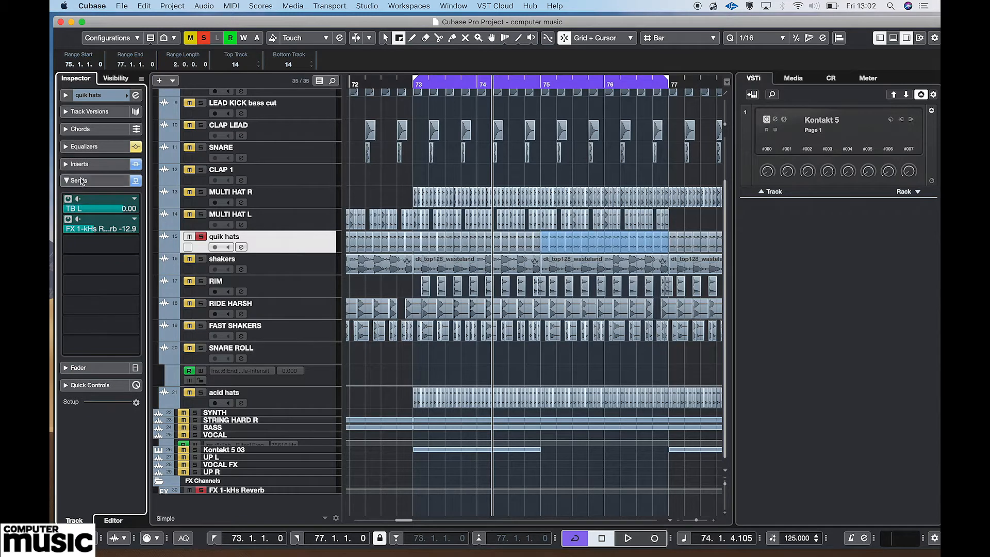
{"action": "left_click", "coordinate": [136, 200]}
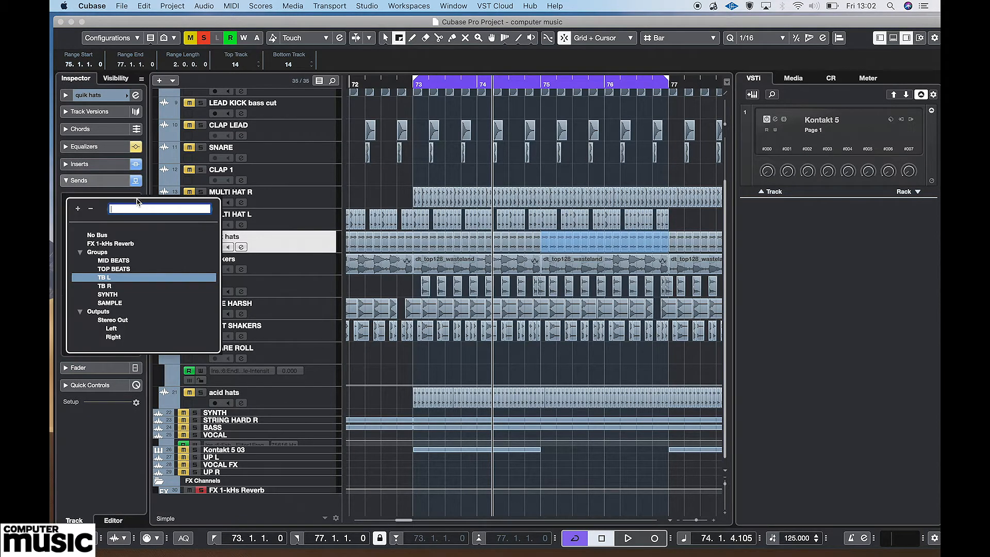
{"action": "left_click", "coordinate": [119, 281]}
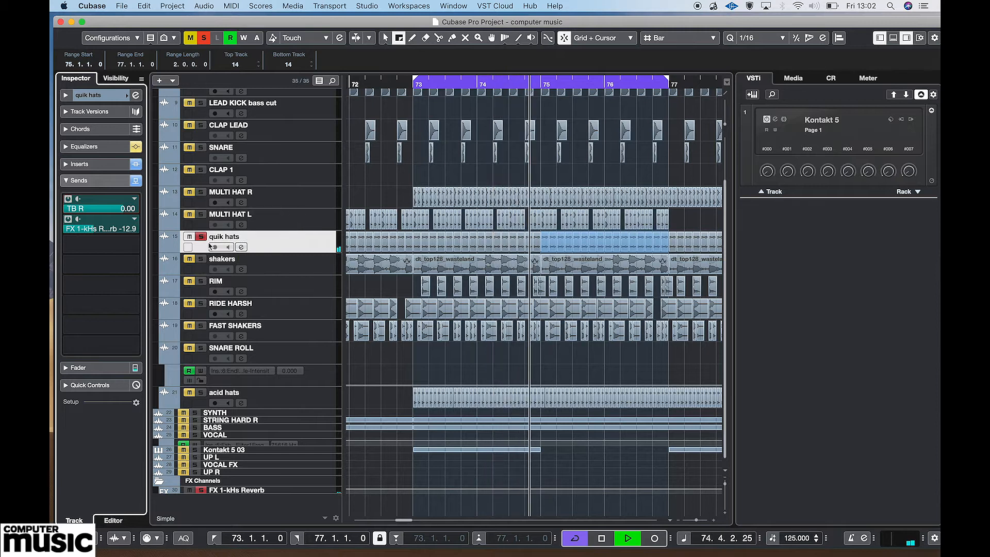
{"action": "key", "text": "space"}
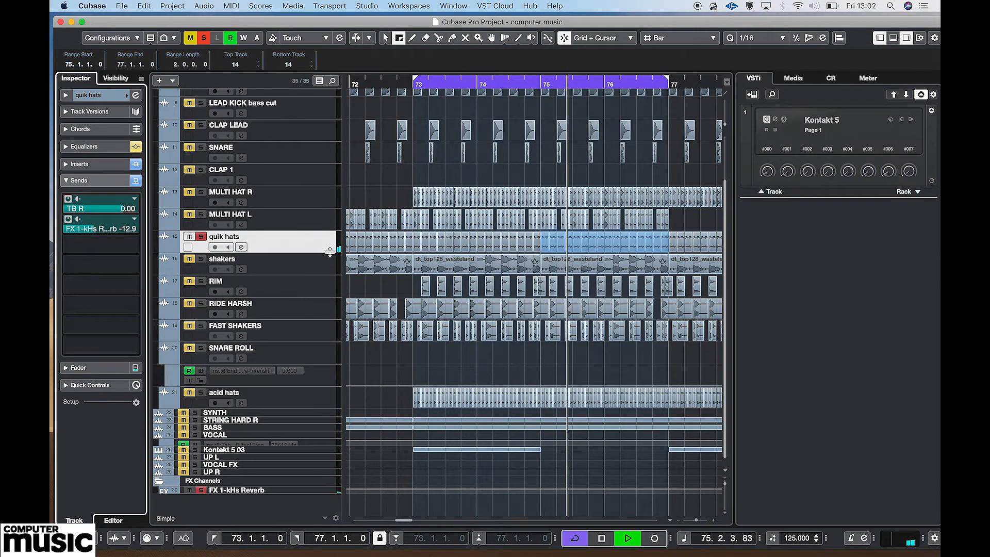
{"action": "key", "text": "space"}
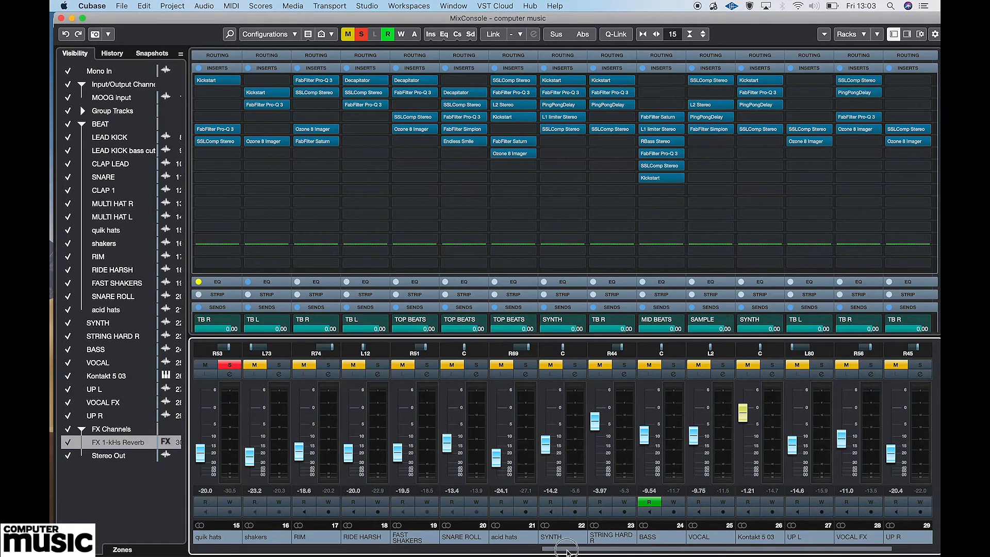
Step: Inspect the kHs Reverb plugin on the FX 1-kHs Reverb channel, and close its windows and the MixConsole
{"action": "left_click_drag", "start_coordinate": [566, 550], "coordinate": [170, 516]}
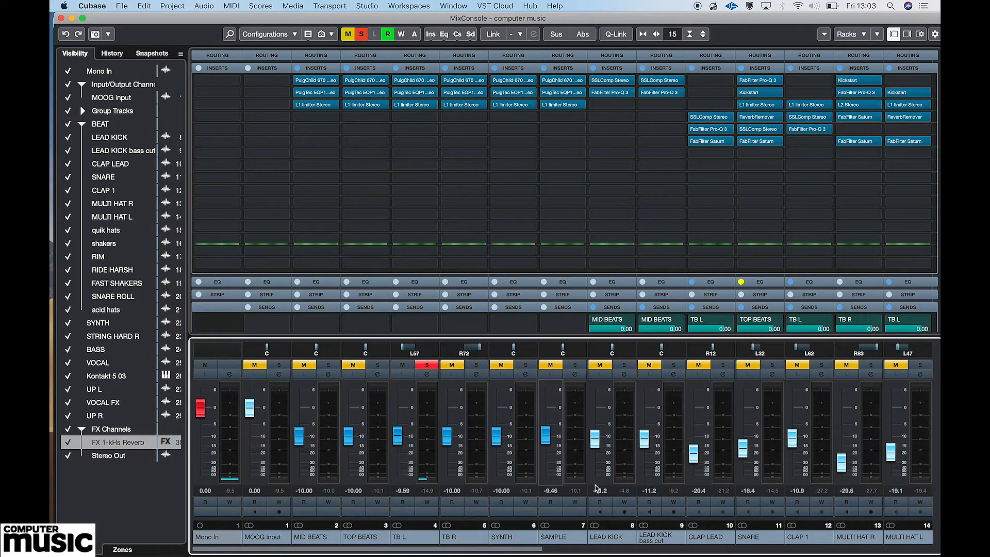
{"action": "left_click_drag", "start_coordinate": [525, 550], "coordinate": [940, 535]}
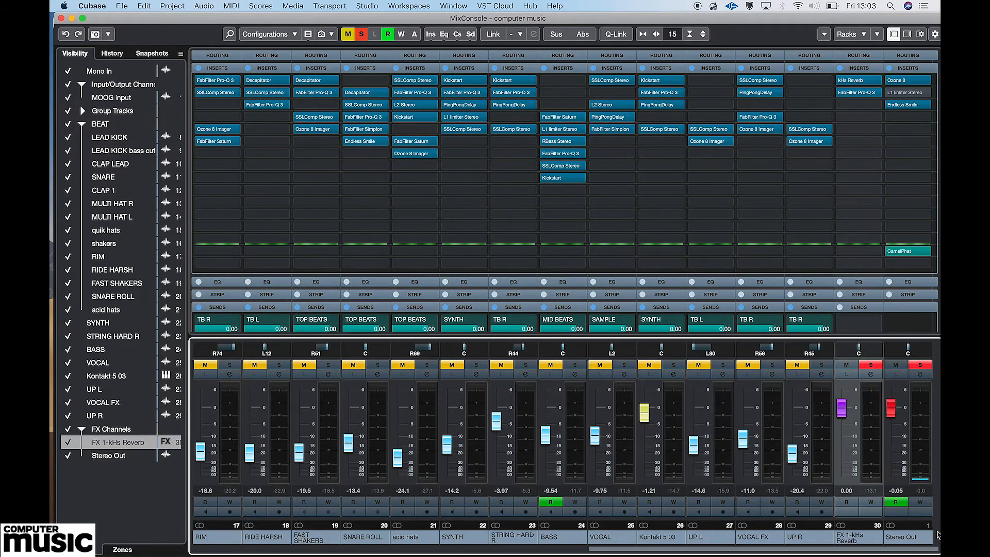
{"action": "left_click", "coordinate": [871, 376]}
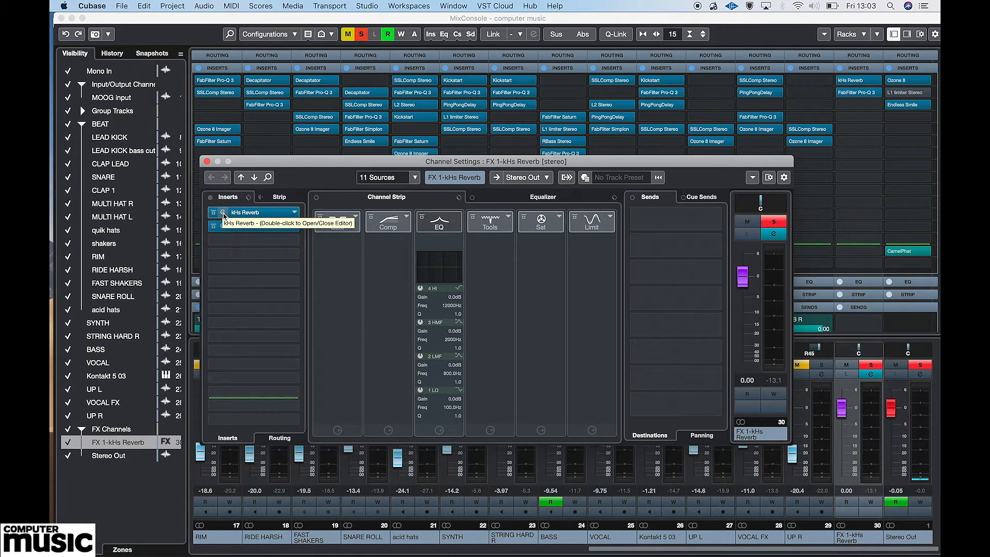
{"action": "left_click", "coordinate": [224, 214]}
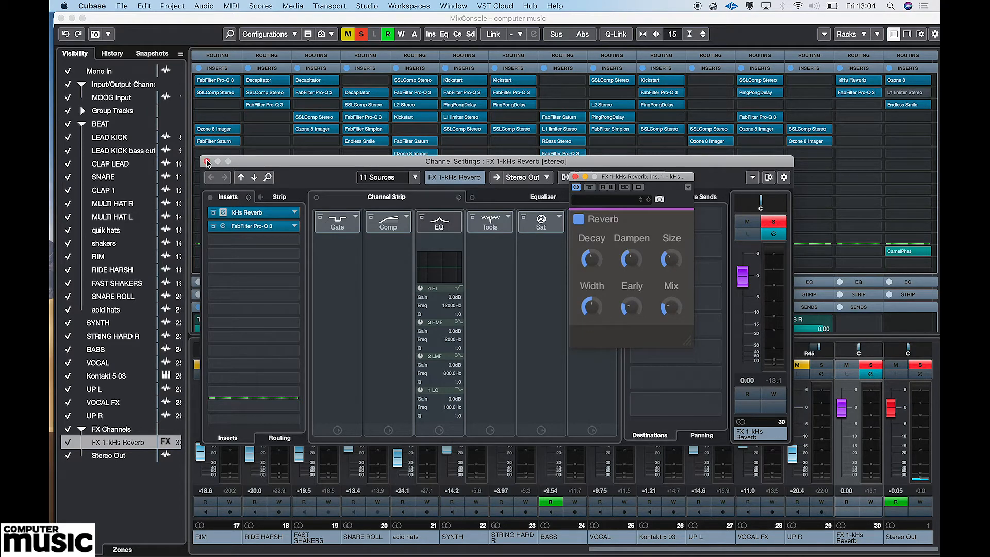
{"action": "left_click", "coordinate": [207, 162]}
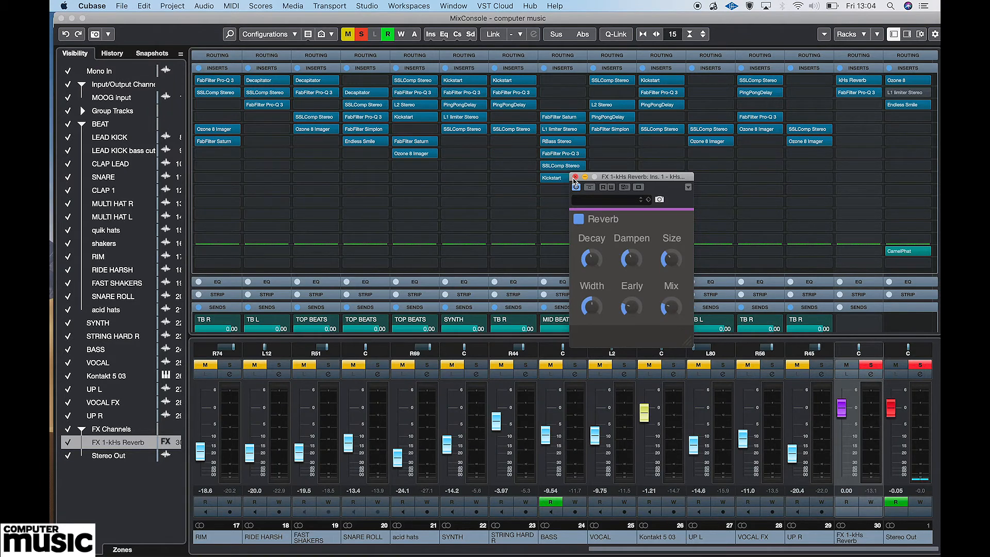
{"action": "left_click", "coordinate": [576, 177]}
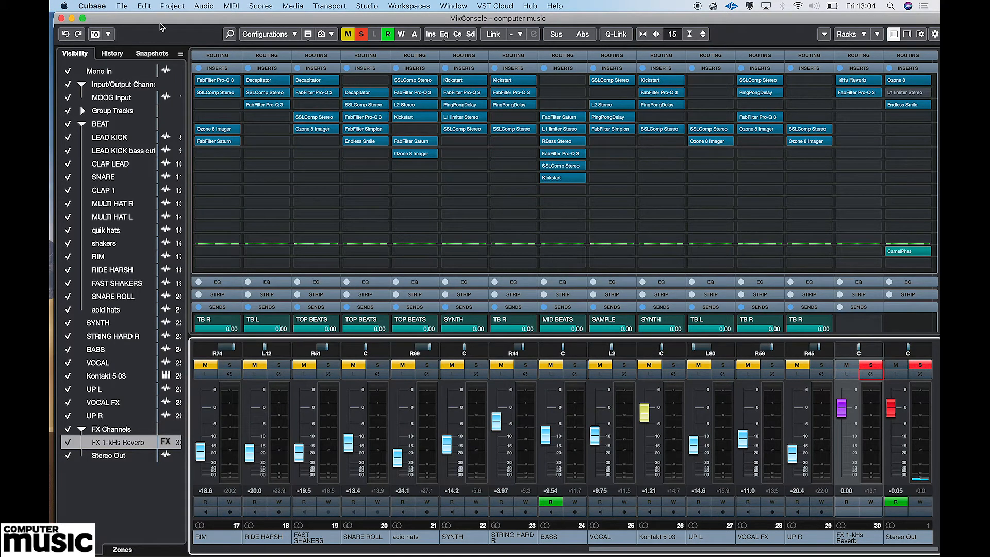
{"action": "left_click", "coordinate": [62, 18]}
Step: Raise the quik hats send to FX 1-kHs Reverb to 5.38 with the loop playing, and lower it again
{"action": "left_click", "coordinate": [311, 211]}
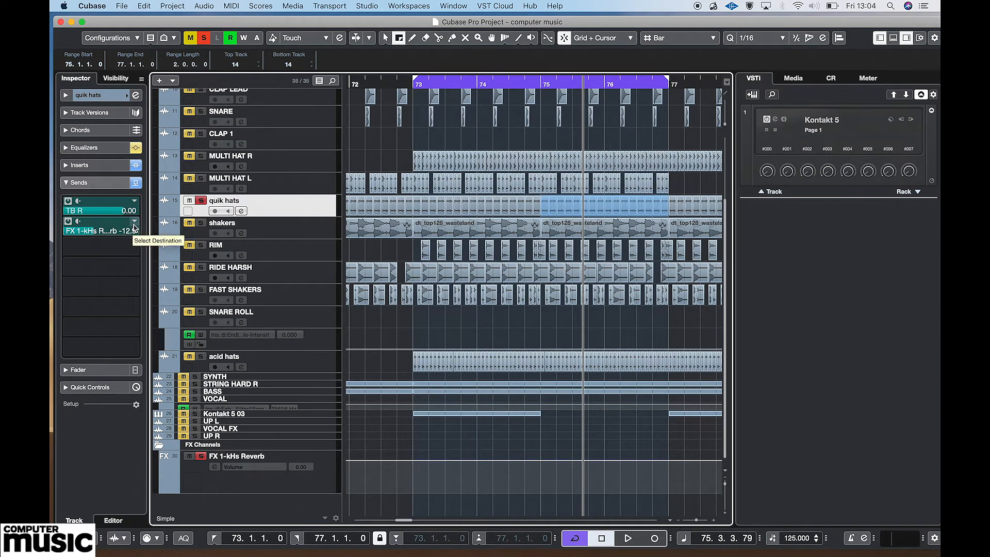
{"action": "left_click", "coordinate": [95, 232]}
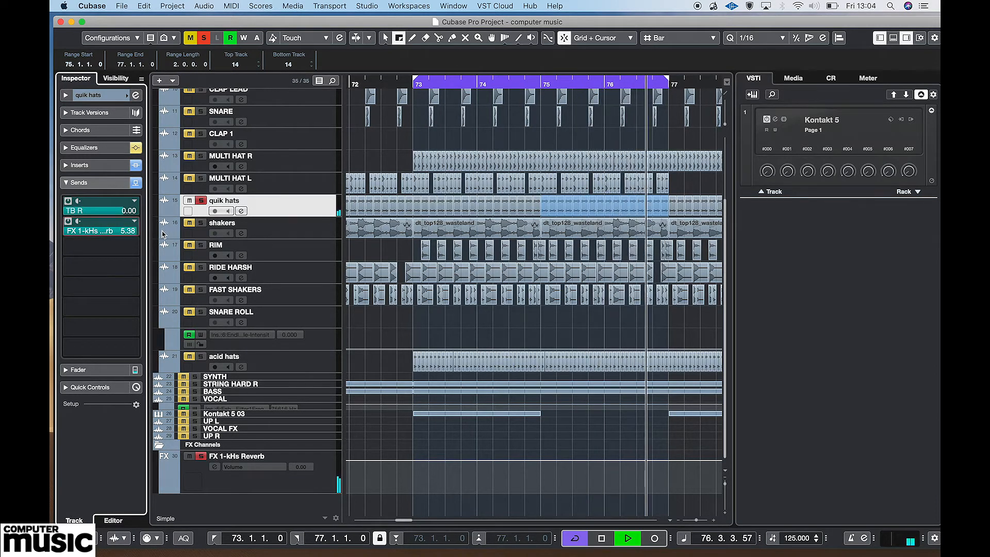
{"action": "left_click", "coordinate": [136, 233]}
{"action": "mouse_move", "coordinate": [136, 233]}
{"action": "left_mouse_down"}
{"action": "mouse_move", "coordinate": [62, 231]}
{"action": "mouse_move", "coordinate": [119, 232]}
{"action": "left_mouse_up"}
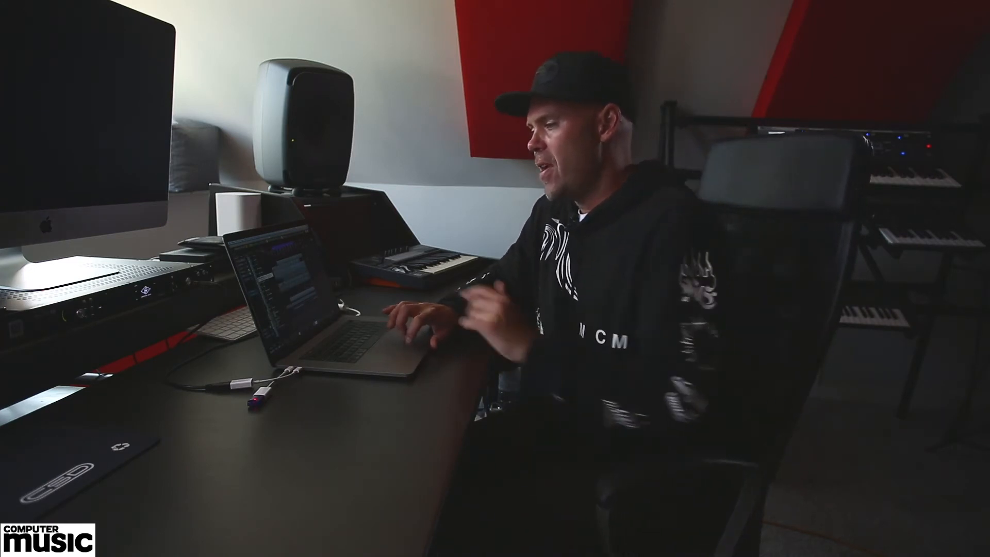
Step: Audition the soloed shakers loop, stop playback and open the track's Ozone 8 Imager insert, moving its window higher
{"action": "key", "text": "space"}
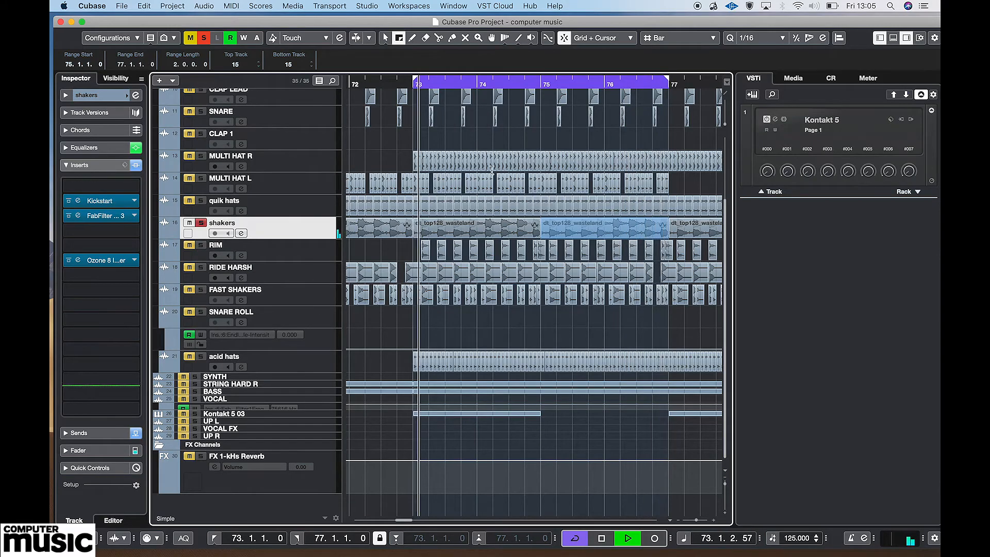
{"action": "key", "text": "space"}
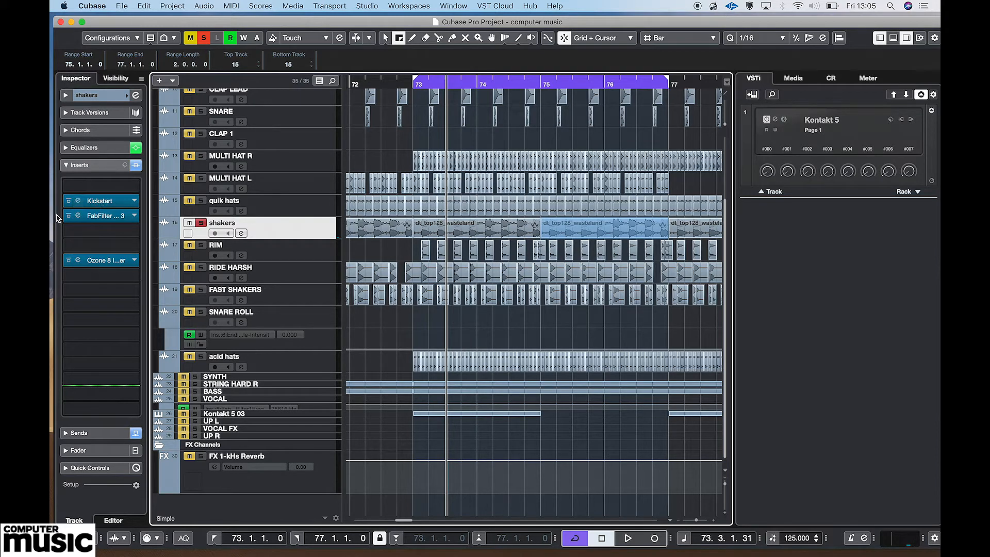
{"action": "left_click", "coordinate": [78, 261]}
{"action": "left_click", "coordinate": [79, 261]}
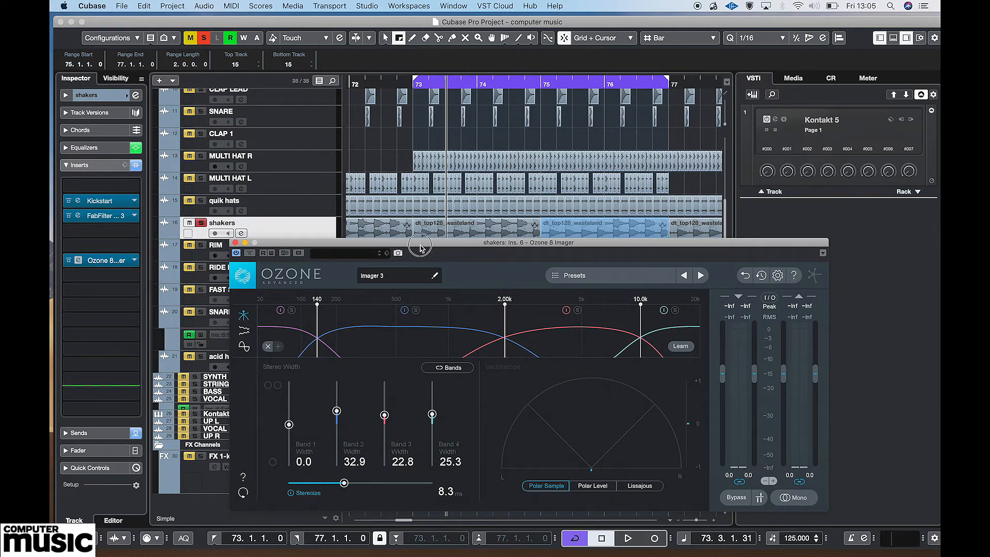
{"action": "left_click_drag", "start_coordinate": [420, 248], "coordinate": [308, 89]}
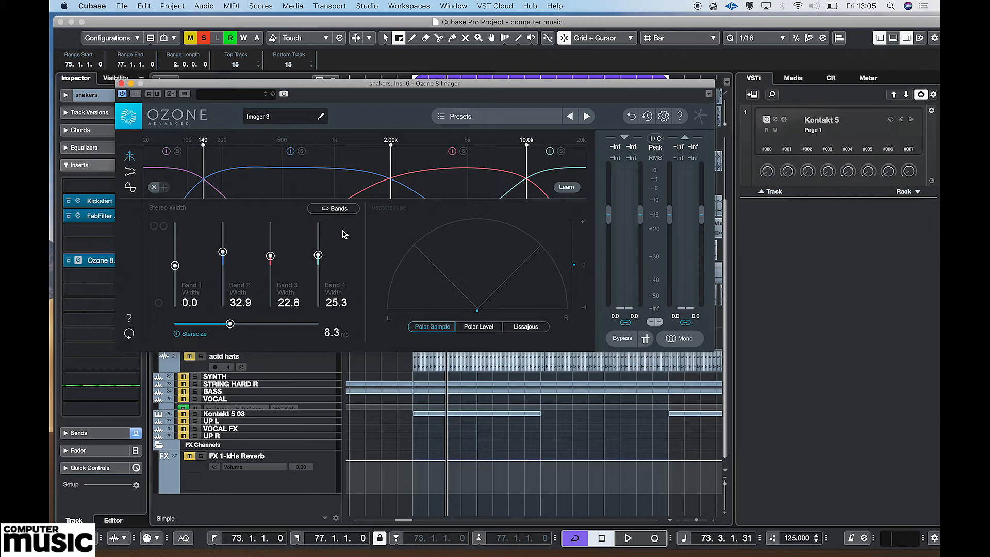
Step: Switch Stereoize off and back on in the shakers' Ozone 8 Imager, and set its amount to 9.6 ms
{"action": "left_click", "coordinate": [180, 335]}
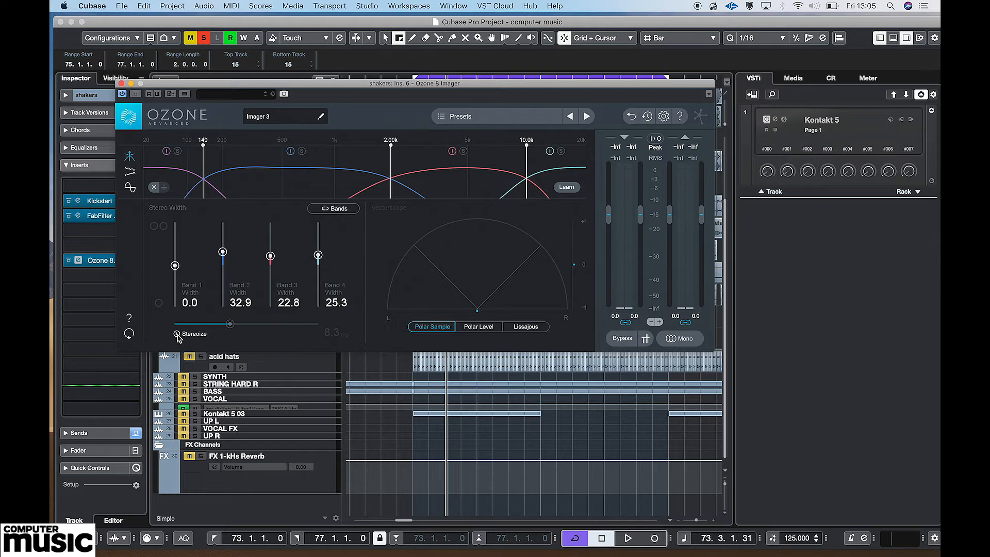
{"action": "left_click", "coordinate": [178, 335]}
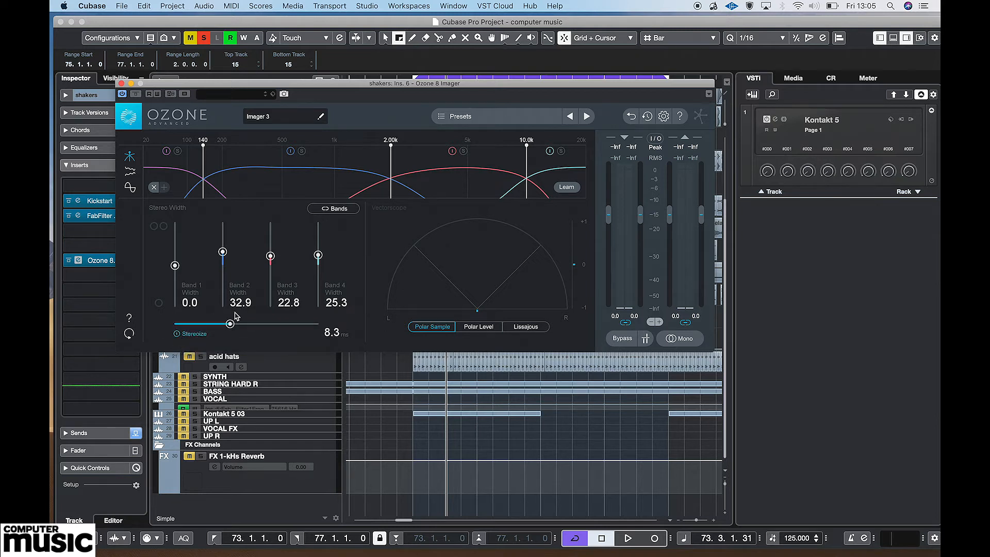
{"action": "mouse_move", "coordinate": [230, 326]}
{"action": "left_mouse_down"}
{"action": "mouse_move", "coordinate": [203, 325]}
{"action": "mouse_move", "coordinate": [241, 328]}
{"action": "left_mouse_up"}
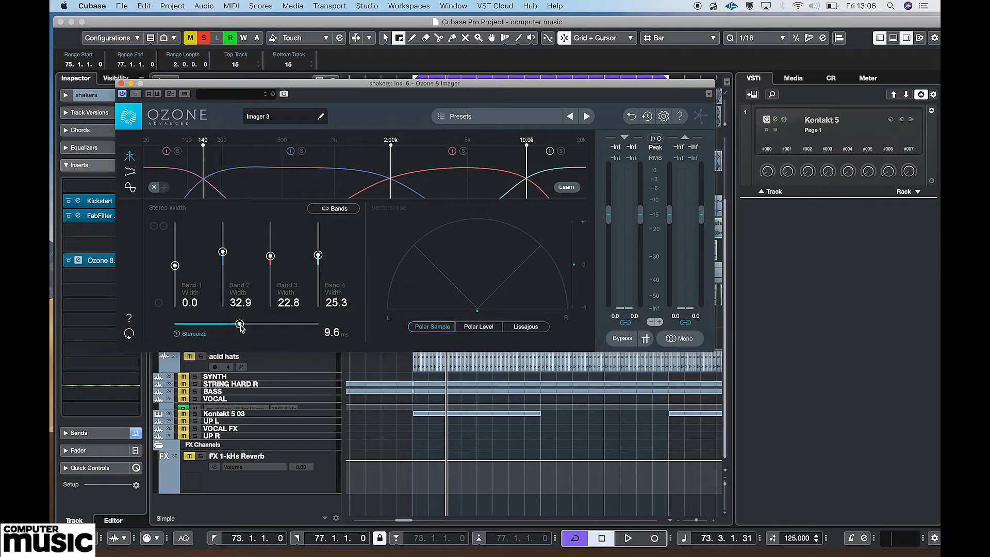